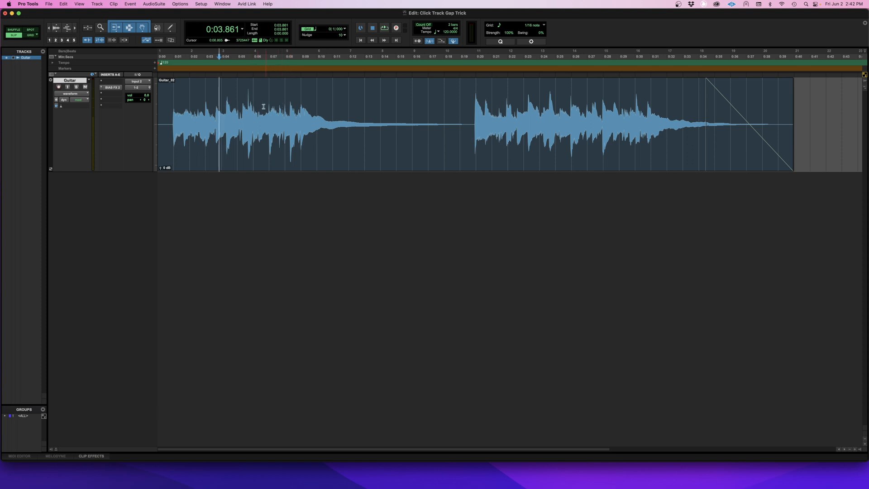
# Step: Play the guitar clip from its first note and set the session tempo to 90 BPM
pyautogui.click(173, 104)
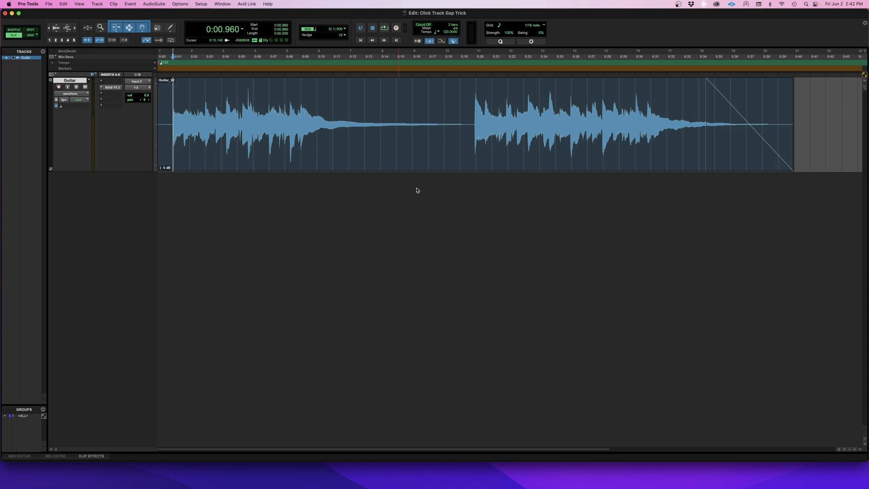
pyautogui.press('space')
pyautogui.click(446, 33)
pyautogui.click(172, 113)
pyautogui.press('space')
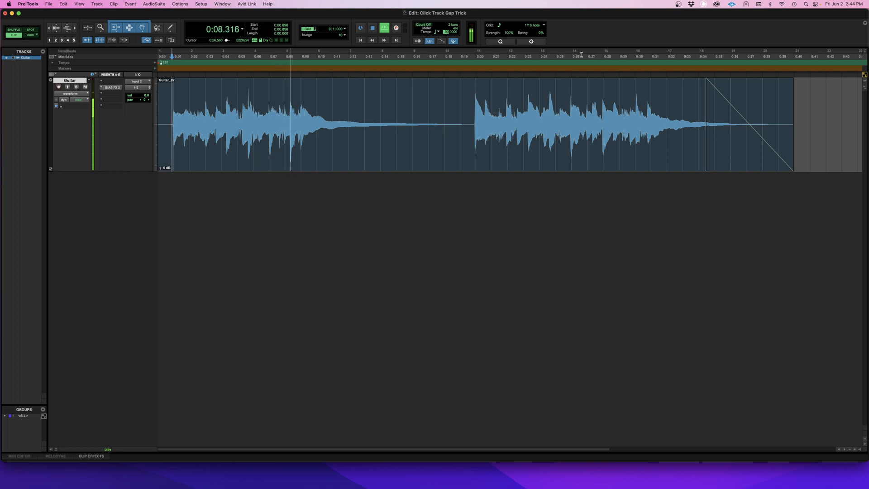
pyautogui.press('space')
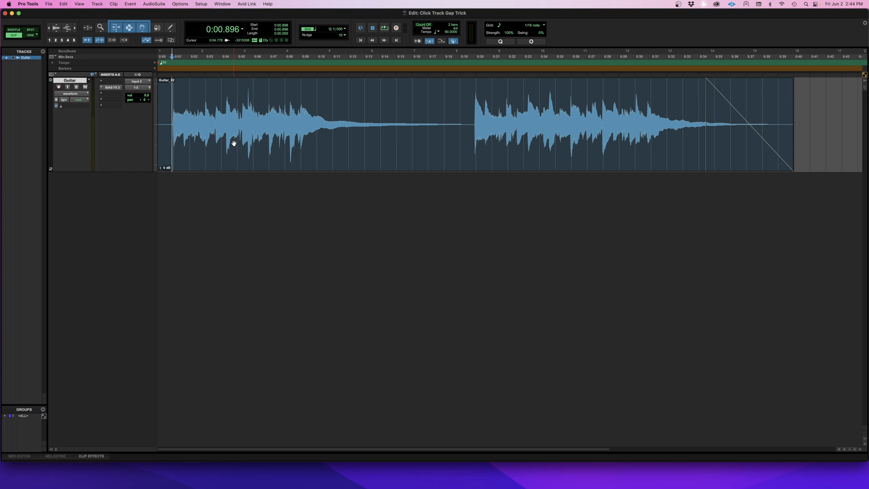
# Step: Create a click track below the guitar track and increase its height
pyautogui.click(96, 4)
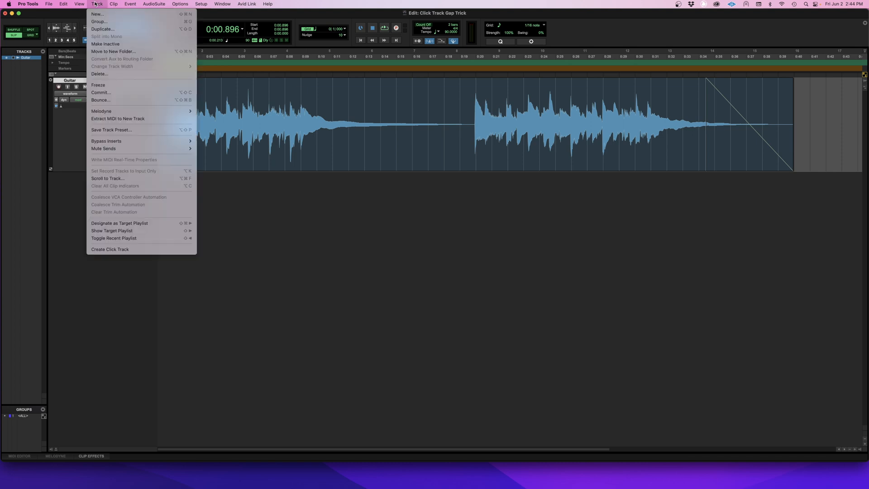
pyautogui.click(142, 252)
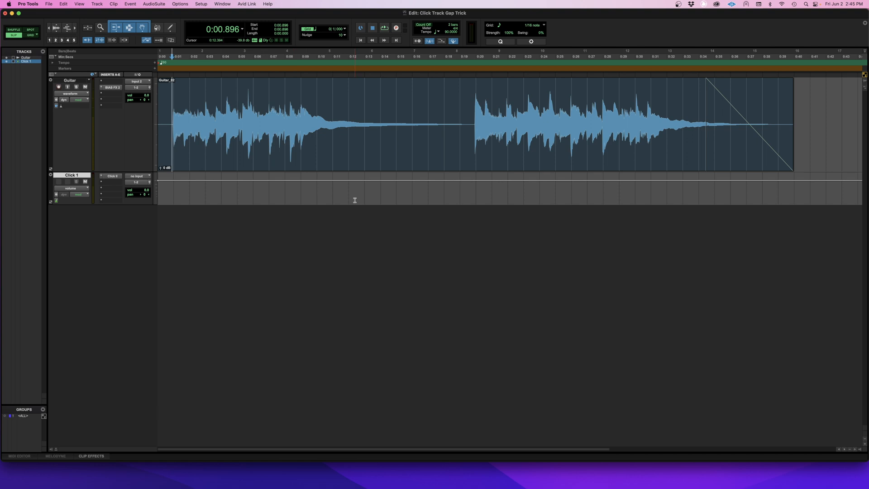
pyautogui.moveTo(87, 204); pyautogui.dragTo(116, 241)
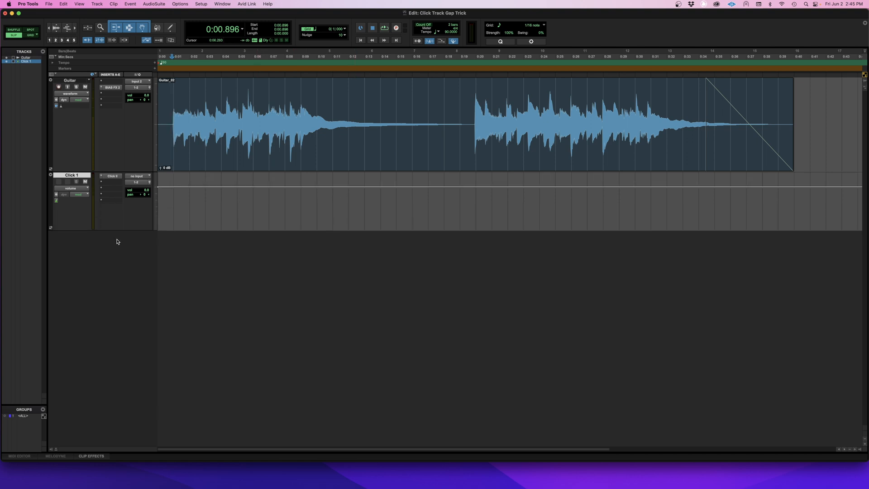
# Step: Set both the Click 1 and Click 2 sounds to Rim Click in the click track's plug-in
pyautogui.click(115, 178)
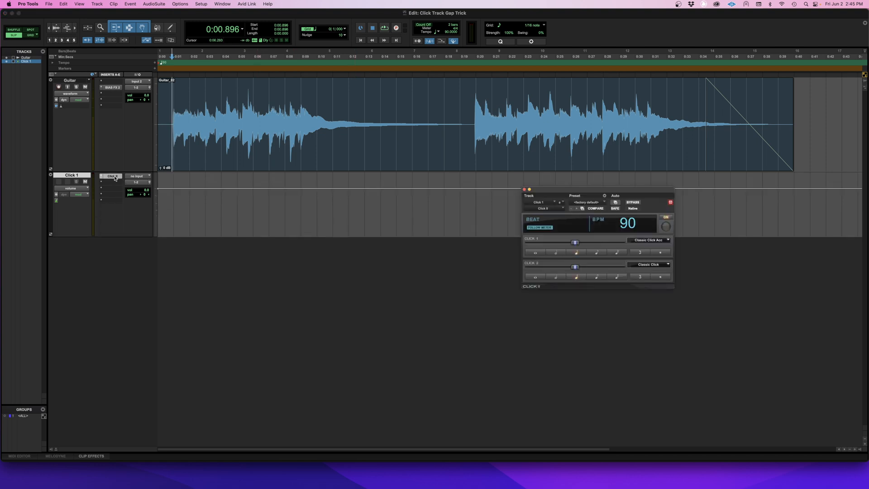
pyautogui.click(659, 242)
pyautogui.moveTo(639, 262)
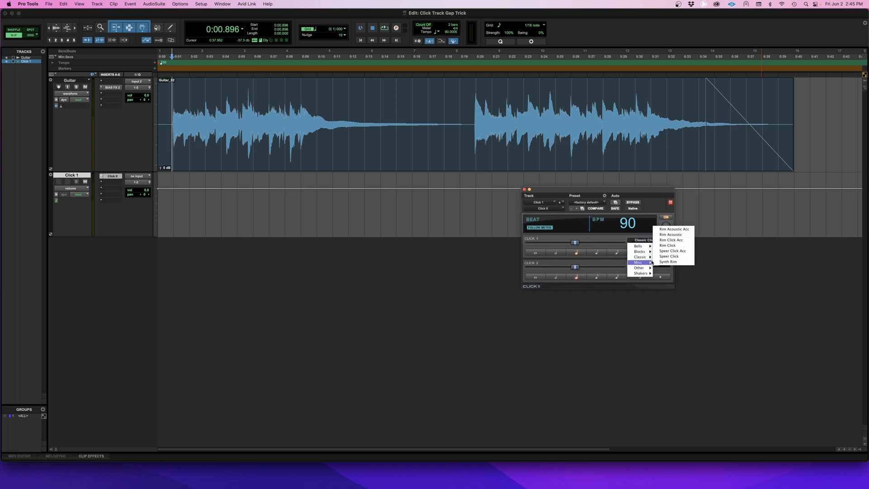
pyautogui.click(684, 248)
pyautogui.click(649, 265)
pyautogui.click(681, 271)
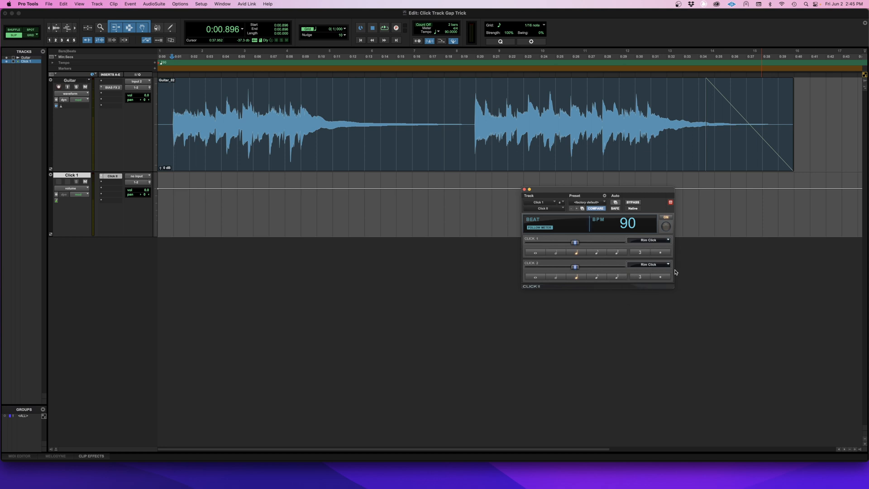
pyautogui.click(524, 190)
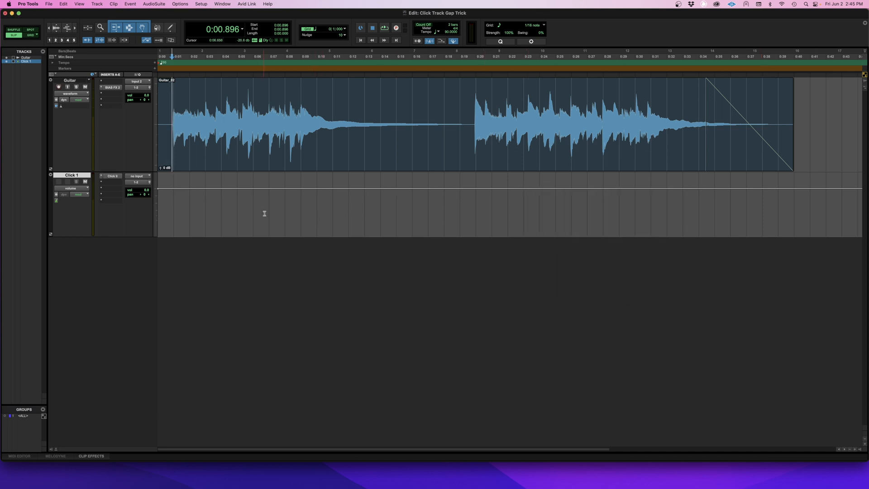
# Step: Mute the guitar track and play from the session start to audition the click
pyautogui.click(85, 89)
pyautogui.click(204, 208)
pyautogui.press('Return')
pyautogui.press('space')
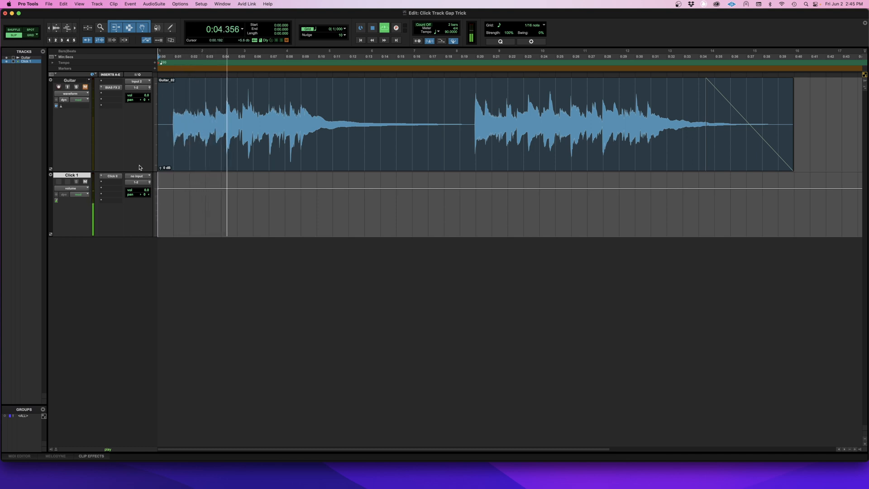
pyautogui.press('space')
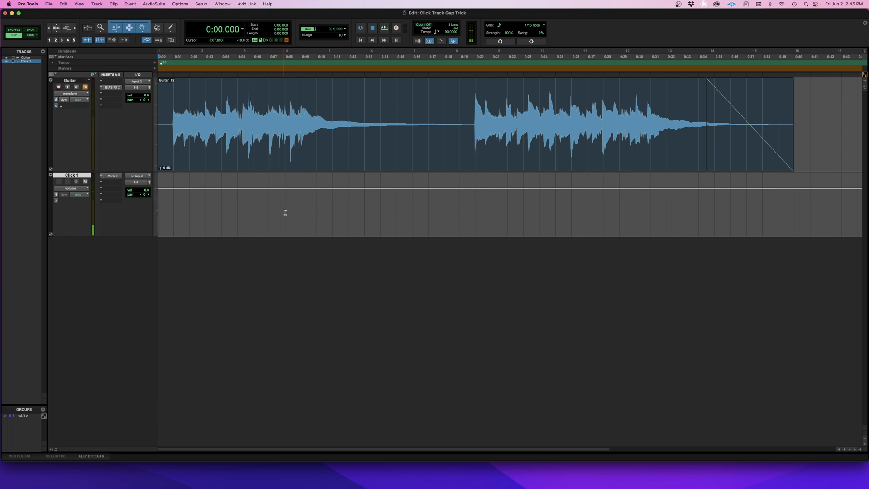
# Step: Commit the click track from the session start to about 37 seconds as audio, using Edit Selection and making the source track inactive
pyautogui.click(748, 197)
pyautogui.moveTo(748, 197); pyautogui.dragTo(45, 202)
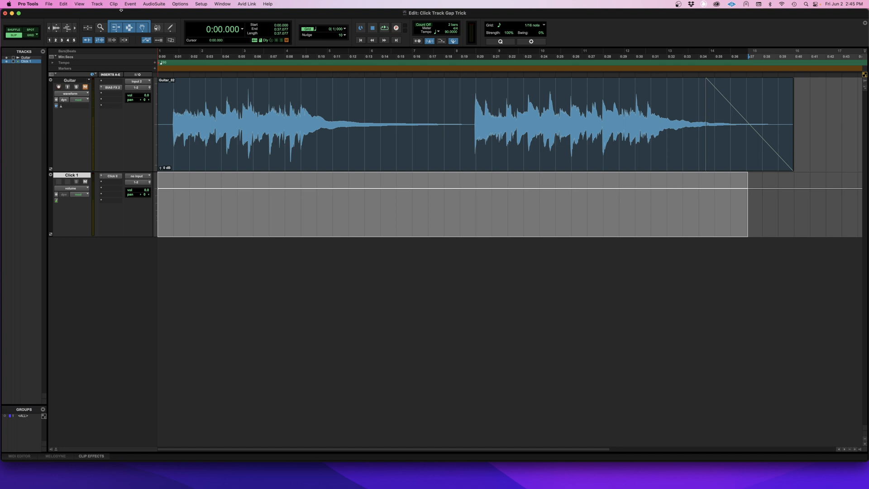
pyautogui.click(98, 4)
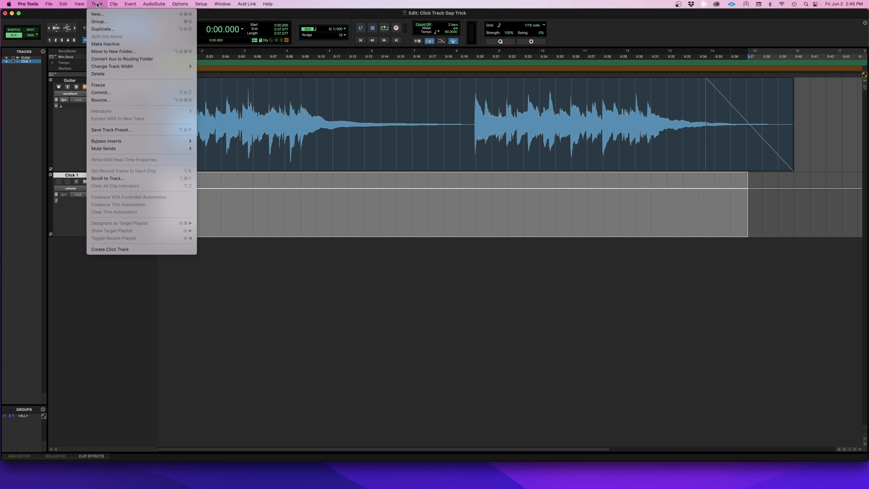
pyautogui.click(318, 209)
pyautogui.rightClick(320, 205)
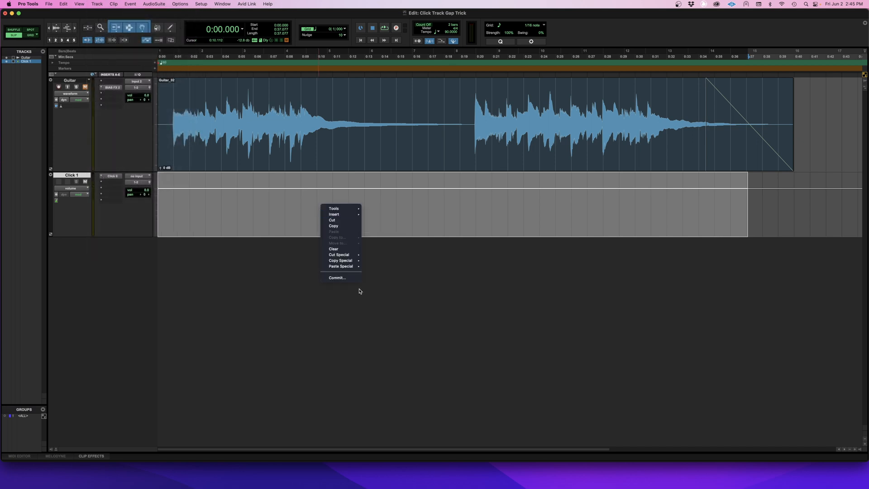
pyautogui.click(350, 279)
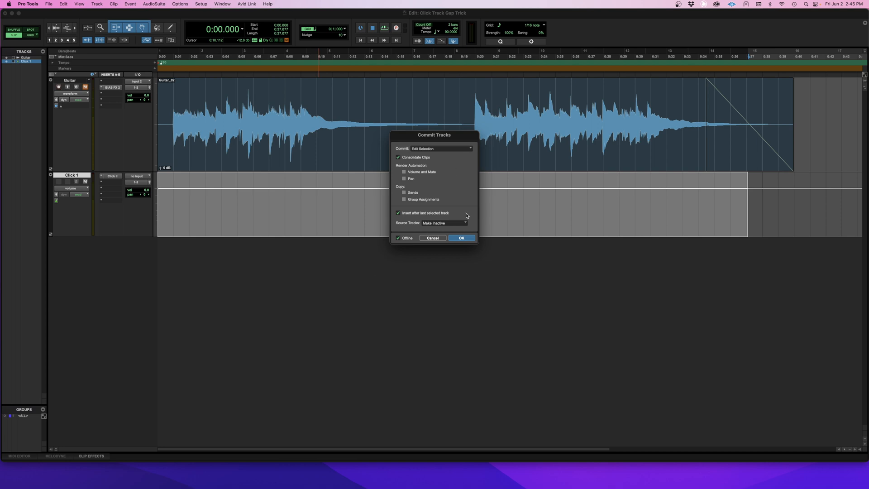
pyautogui.click(464, 238)
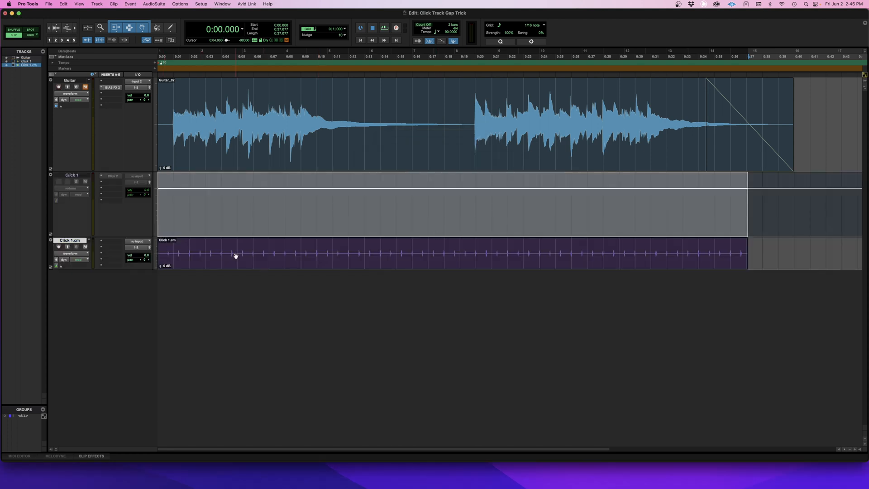
# Step: Reduce the inactive Click 1 track's height and enlarge the committed click audio track
pyautogui.press('Return')
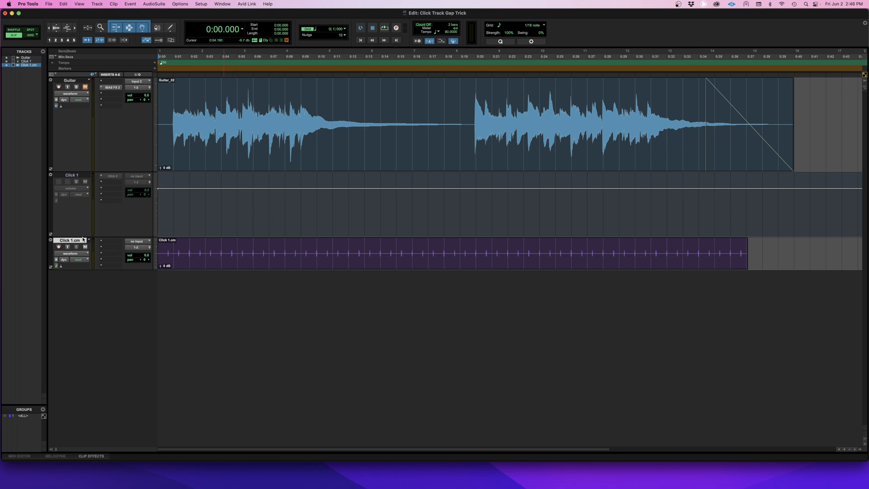
pyautogui.moveTo(83, 235); pyautogui.dragTo(88, 192)
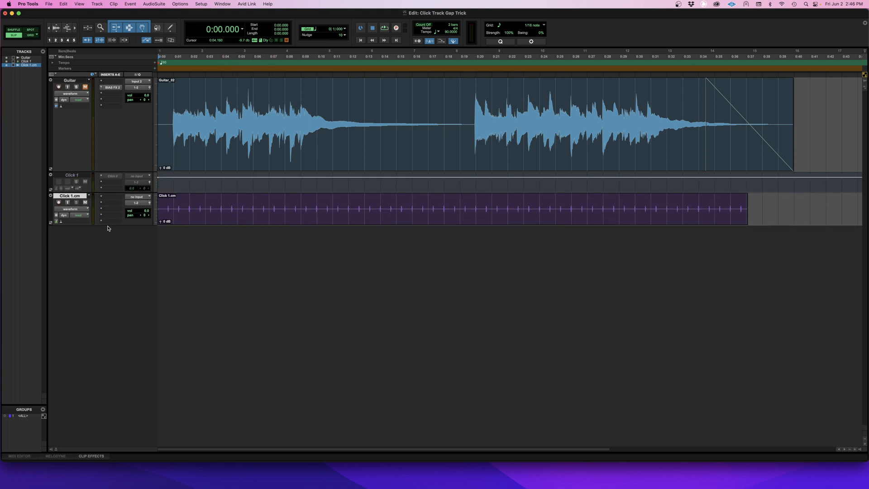
pyautogui.moveTo(109, 224); pyautogui.dragTo(115, 261)
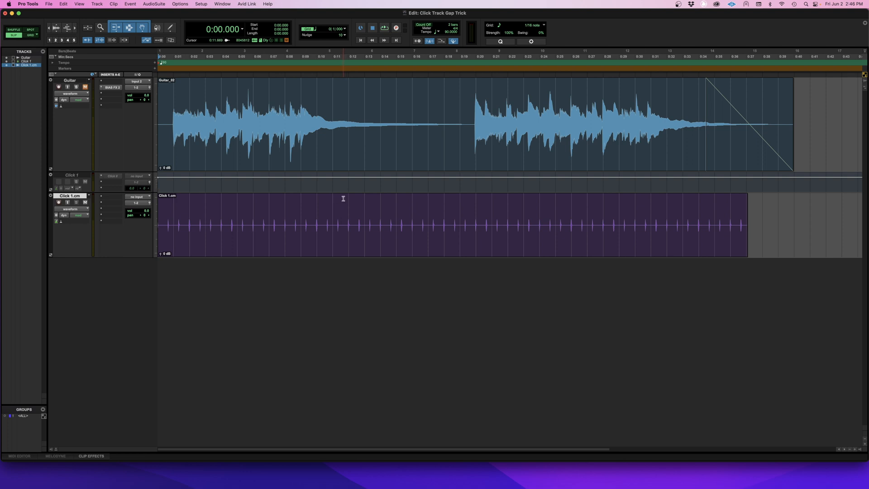
# Step: Play the committed click, split its clip at about 11 seconds and delete the part after the split
pyautogui.press('space')
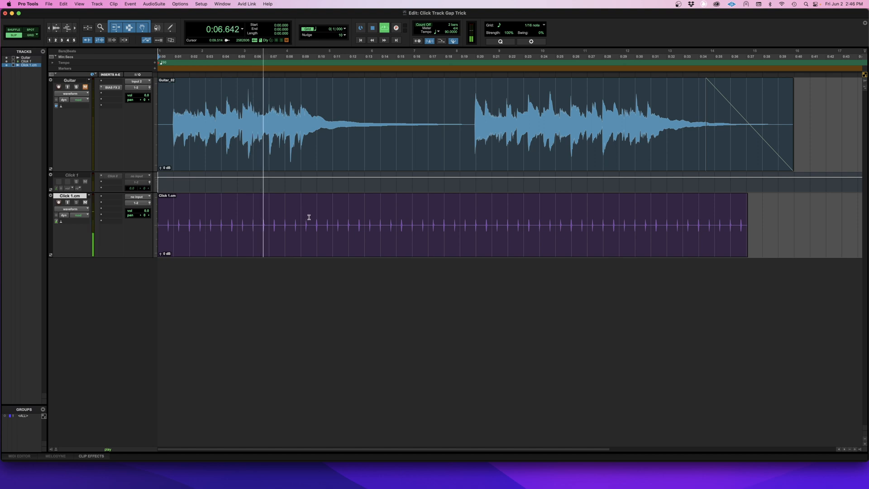
pyautogui.click(334, 218)
pyautogui.press('super+e')
pyautogui.press('space')
pyautogui.click(352, 234)
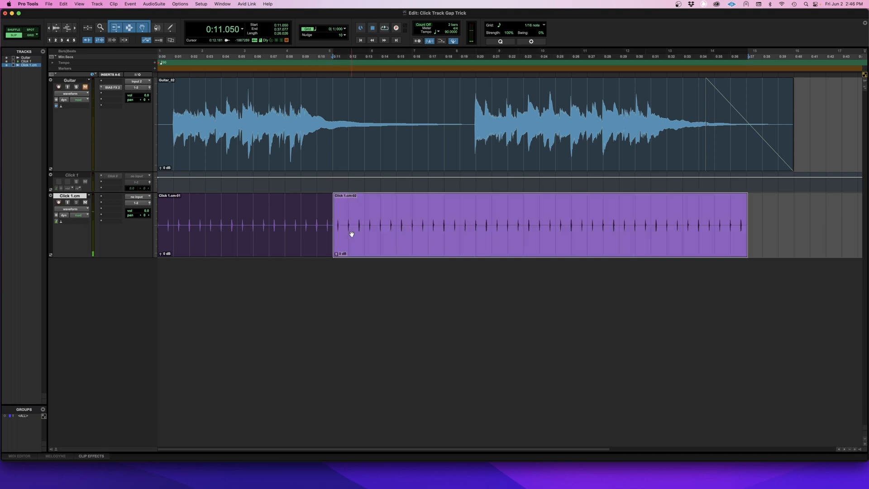
pyautogui.press('Delete')
pyautogui.press('Return')
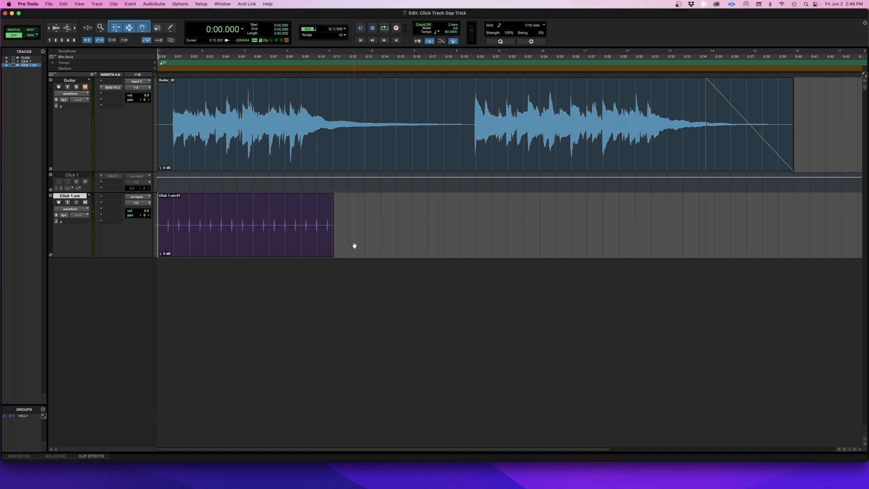
# Step: Move the committed click track above the inactive Click 1 track and shift its clip to start at about 9 seconds
pyautogui.moveTo(64, 198); pyautogui.dragTo(114, 180)
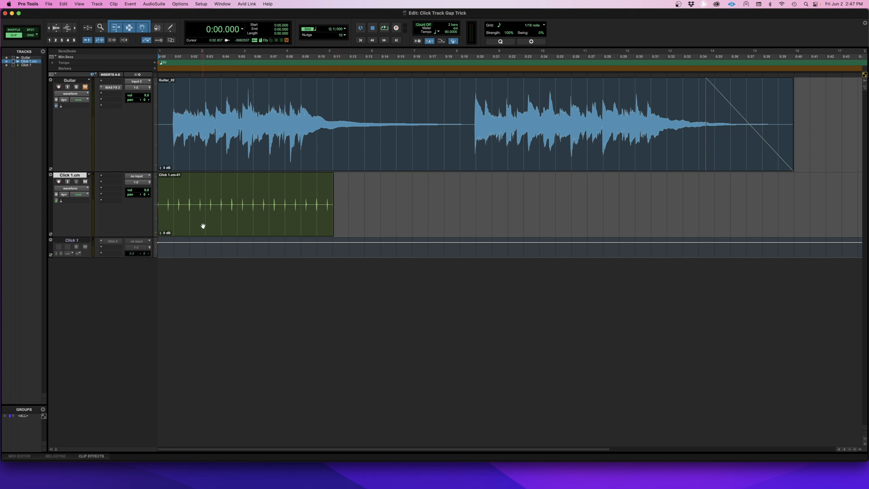
pyautogui.click(251, 226)
pyautogui.moveTo(251, 226); pyautogui.dragTo(340, 222)
# Step: Fine-align the click clip's start with the last guitar hit before the sustained gap, at about 9 seconds
pyautogui.click(334, 202)
pyautogui.press('super+bracketright')
pyautogui.press('super+bracketright')
pyautogui.press('super+bracketright')
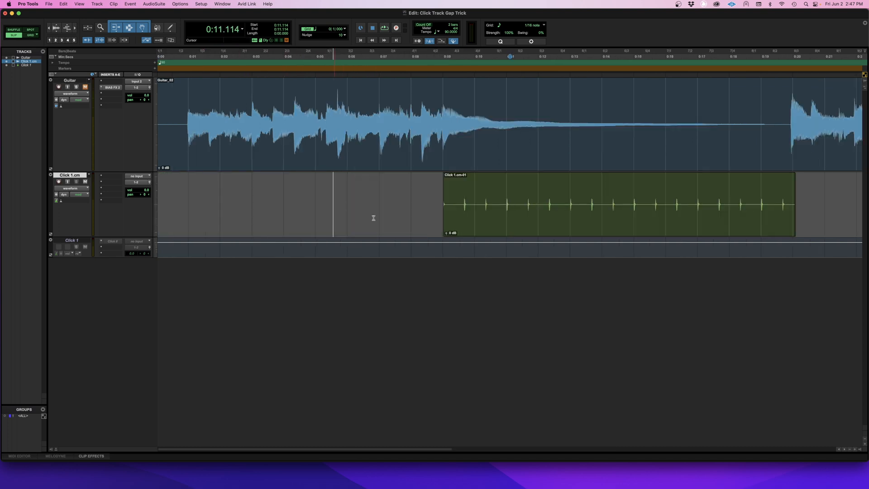
pyautogui.click(329, 227)
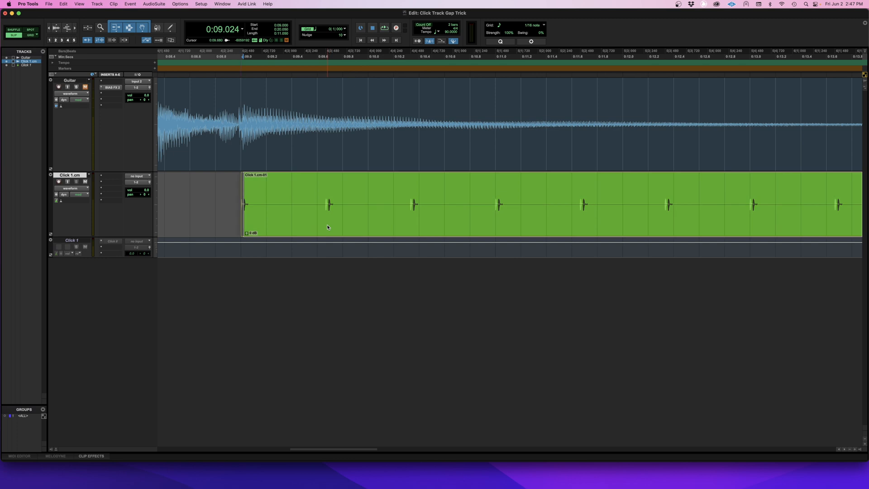
pyautogui.click(216, 196)
pyautogui.press('super+bracketleft')
pyautogui.press('super+bracketleft')
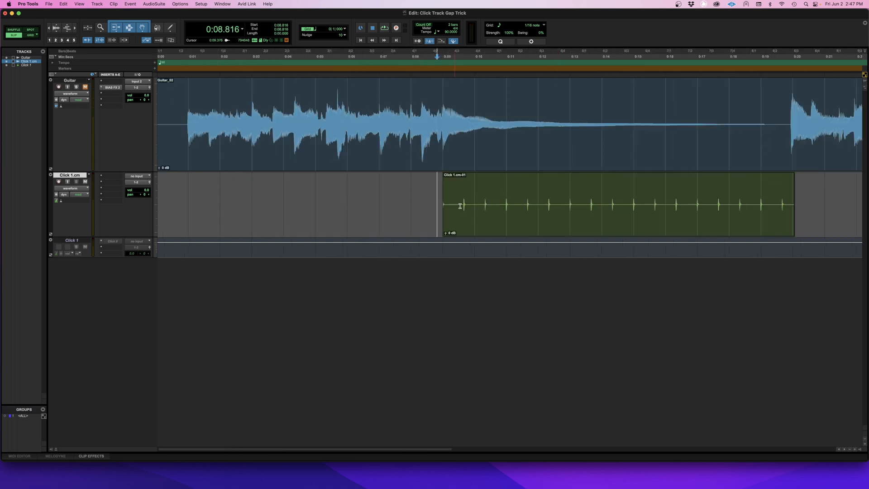
pyautogui.press('super+bracketright')
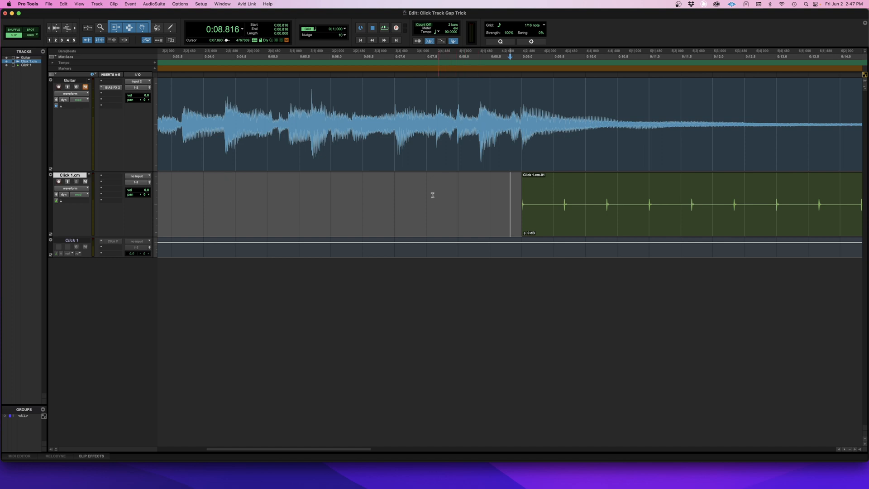
pyautogui.press('super+bracketleft')
pyautogui.press('super+bracketleft')
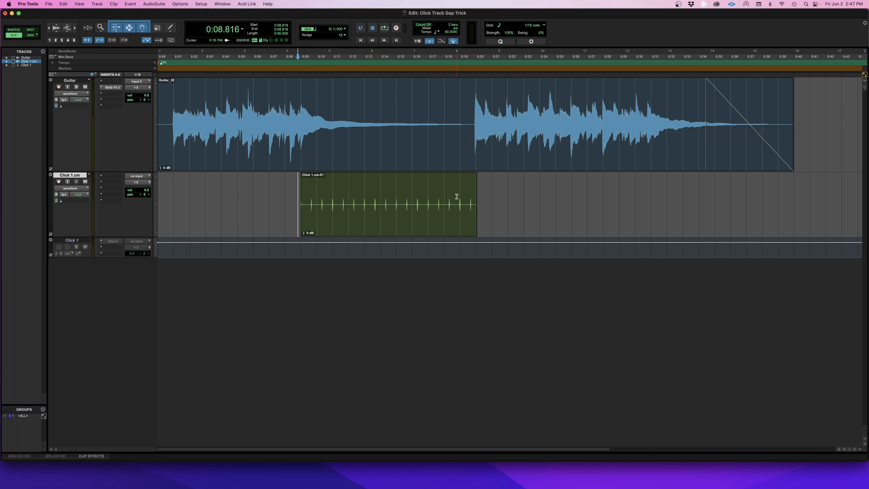
# Step: Play from about 8 seconds to hear the click clip against the guitar through the gap
pyautogui.click(286, 189)
pyautogui.press('space')
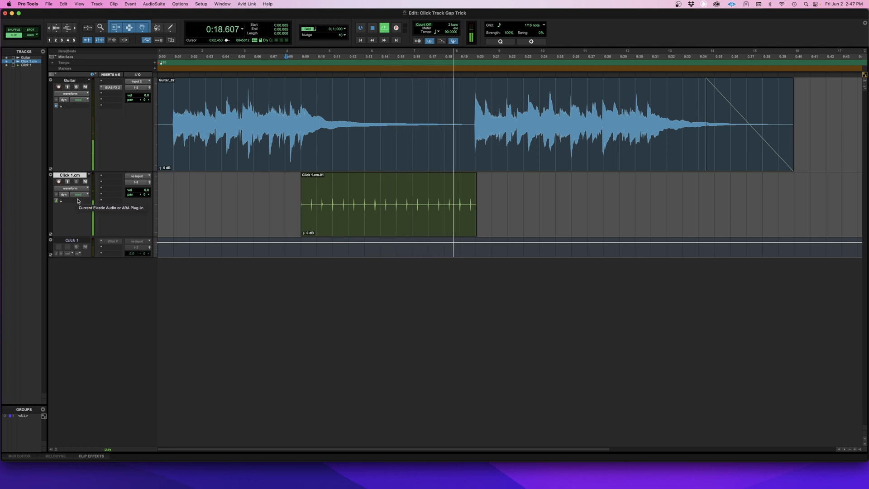
pyautogui.press('space')
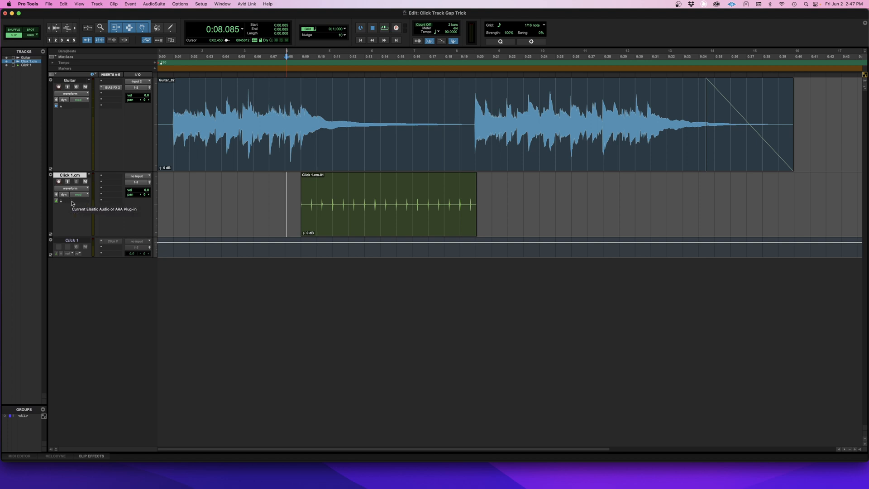
# Step: Check that the Click 1.cm track uses the Ticks timebase and enable Rhythmic Elastic Audio on it
pyautogui.click(71, 203)
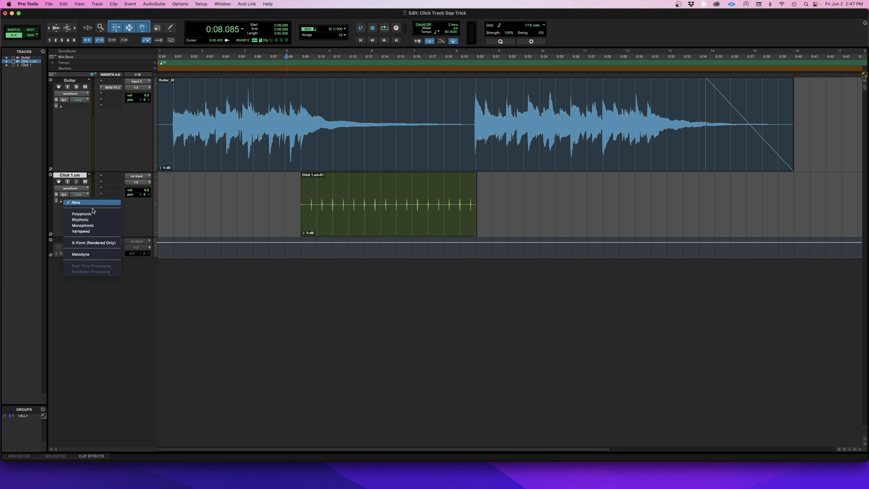
pyautogui.click(58, 203)
pyautogui.click(57, 202)
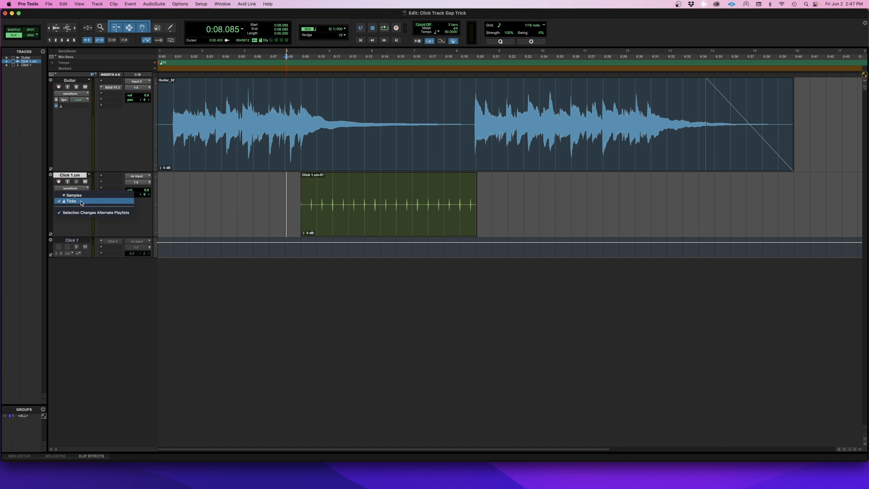
pyautogui.click(12, 205)
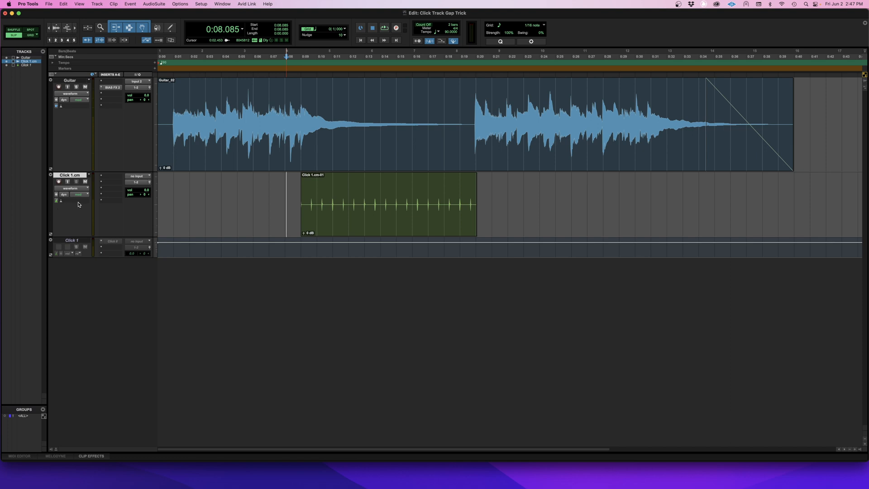
pyautogui.click(79, 202)
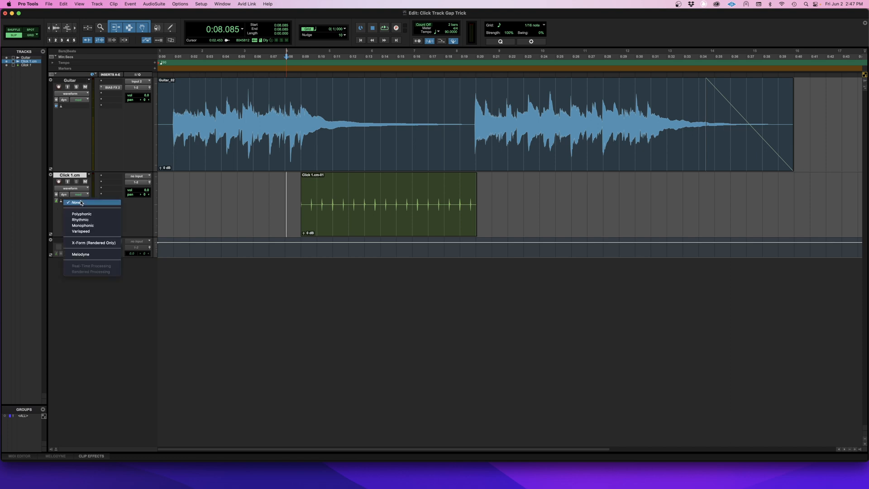
pyautogui.click(103, 221)
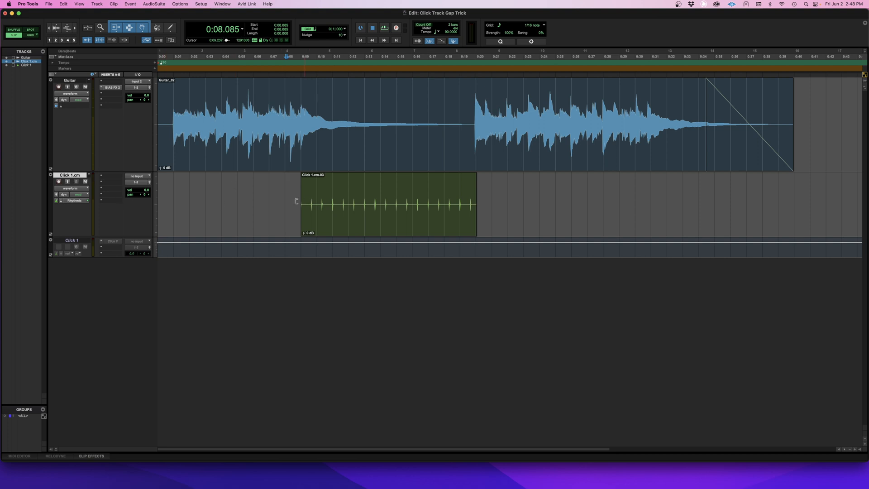
# Step: Switch the Click 1.cm track to warp view and stretch the clip so its last click meets the second guitar phrase at about 19.8 seconds
pyautogui.click(71, 188)
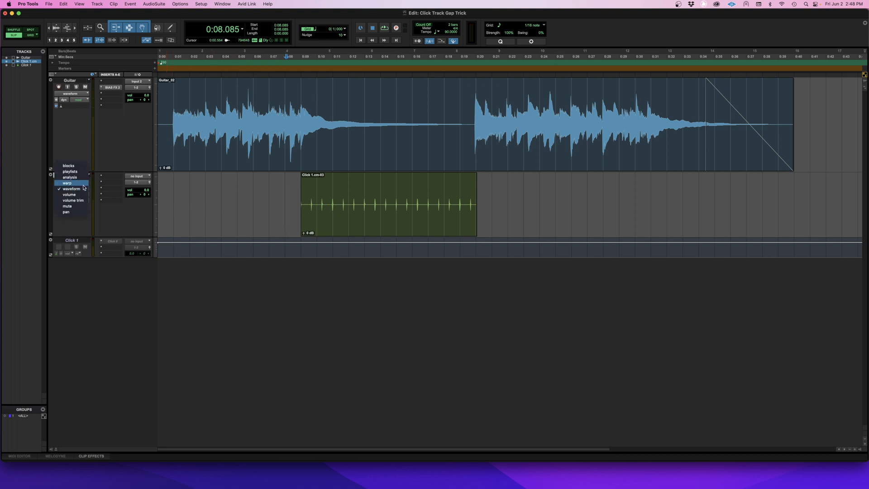
pyautogui.click(83, 183)
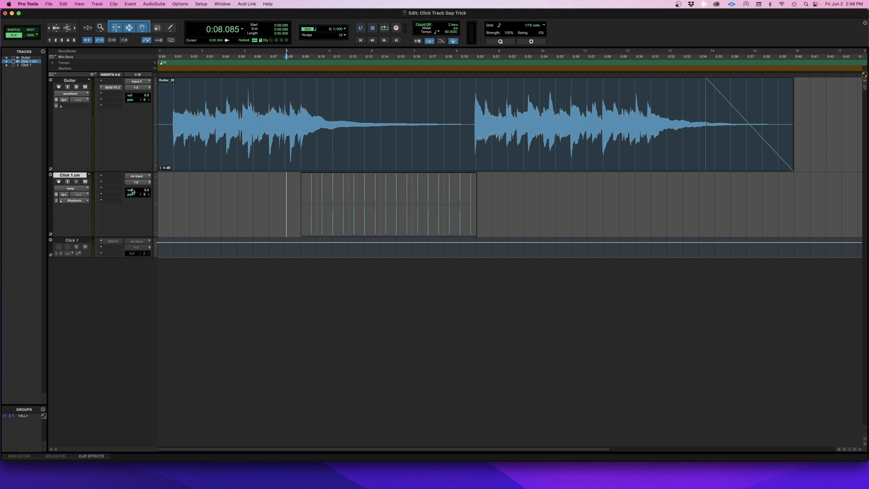
pyautogui.click(467, 178)
pyautogui.press('super+bracketright')
pyautogui.press('super+bracketright')
pyautogui.moveTo(522, 217); pyautogui.dragTo(527, 218)
pyautogui.press('r')
pyautogui.press('r')
pyautogui.press('t')
pyautogui.press('t')
pyautogui.press('t')
pyautogui.moveTo(536, 213); pyautogui.dragTo(563, 216)
pyautogui.press('r')
pyautogui.press('r')
pyautogui.press('r')
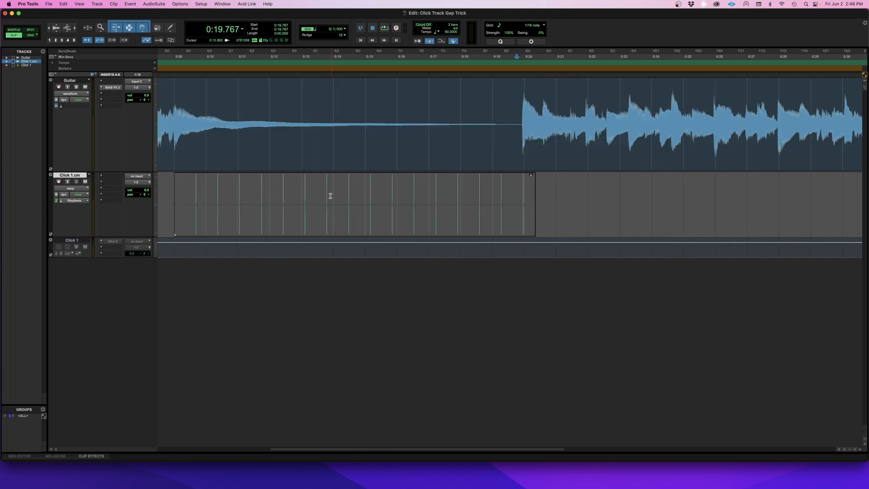
# Step: Check the click clip's start against the guitar hit at about 9 seconds and return the Click 1.cm track to waveform view
pyautogui.click(299, 189)
pyautogui.press('t')
pyautogui.press('t')
pyautogui.press('t')
pyautogui.press('t')
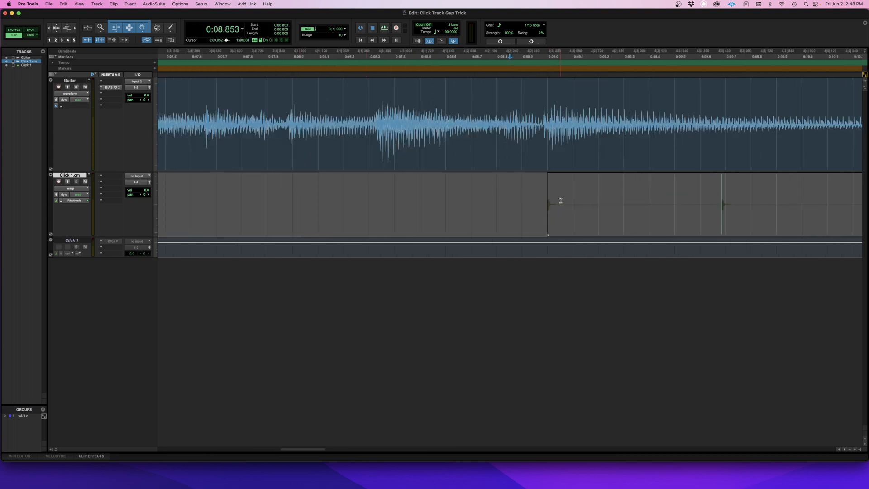
pyautogui.press('r')
pyautogui.press('r')
pyautogui.press('r')
pyautogui.press('r')
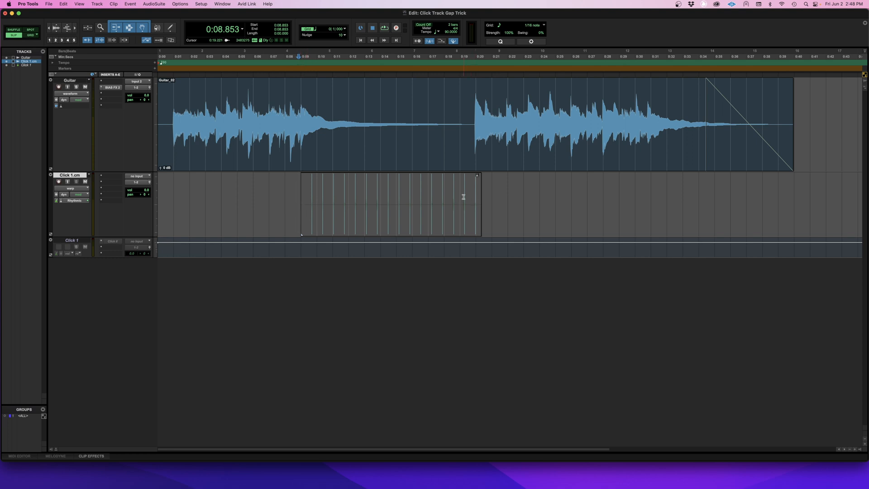
pyautogui.click(70, 187)
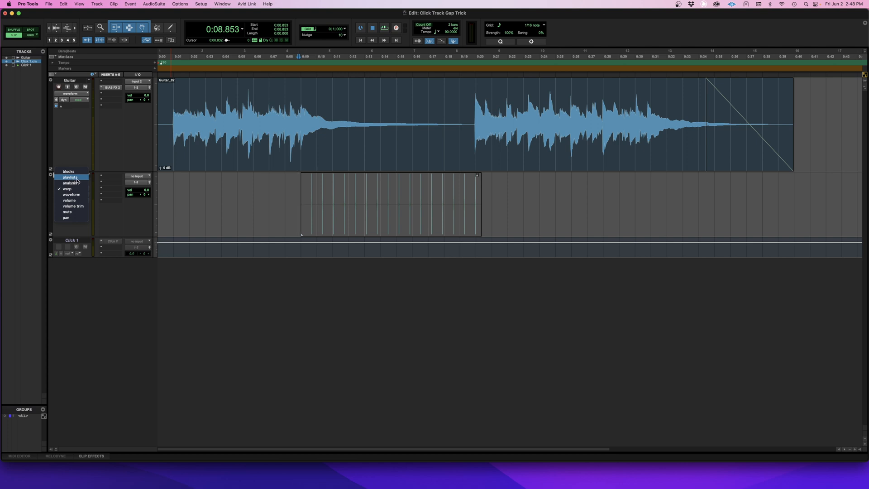
pyautogui.click(79, 194)
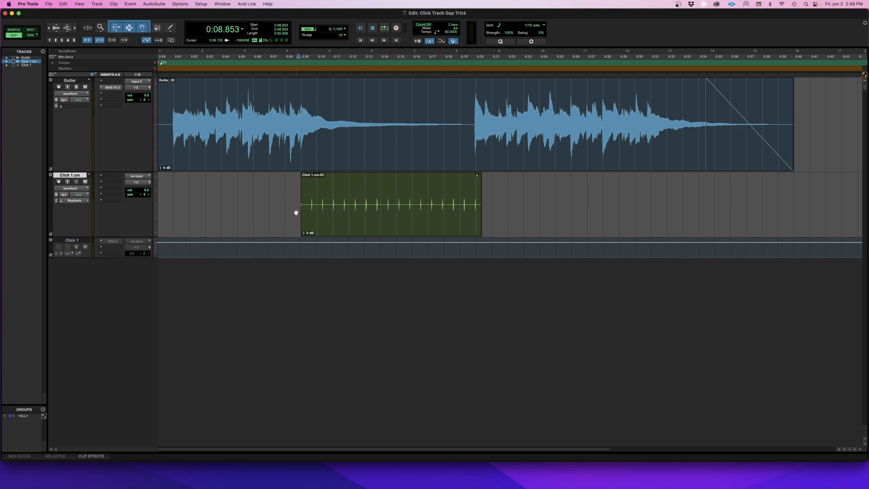
# Step: Play from about 7 seconds to hear the stretched click through the gap, and mute the Click 1.cm track
pyautogui.click(269, 197)
pyautogui.press('space')
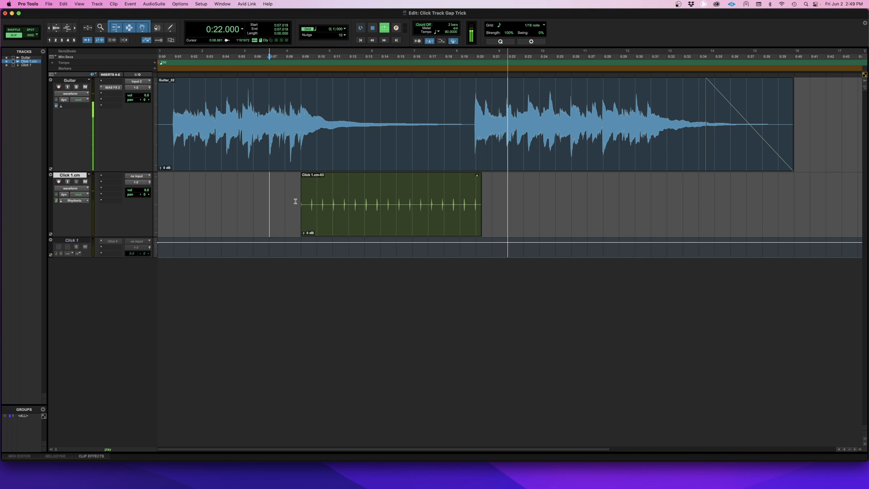
pyautogui.press('space')
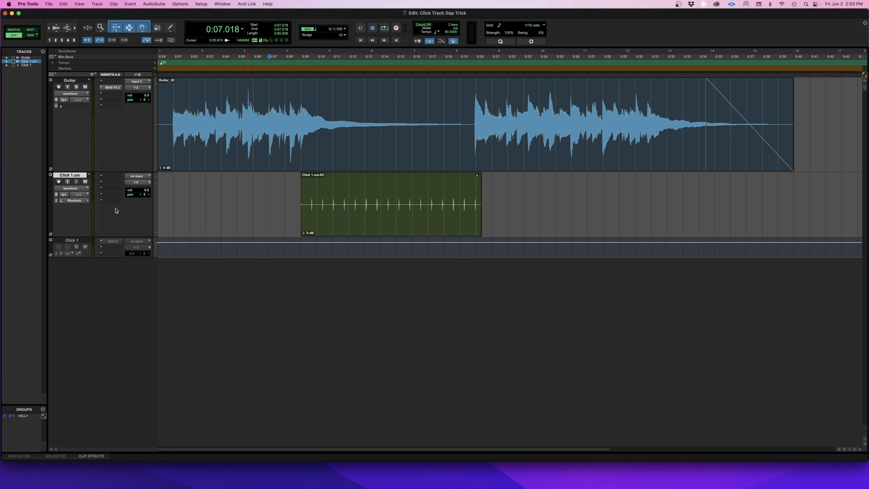
pyautogui.click(85, 182)
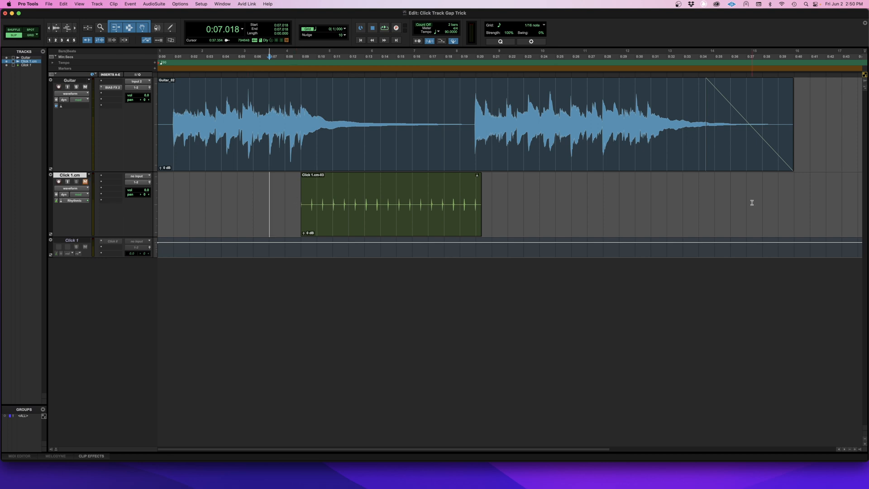